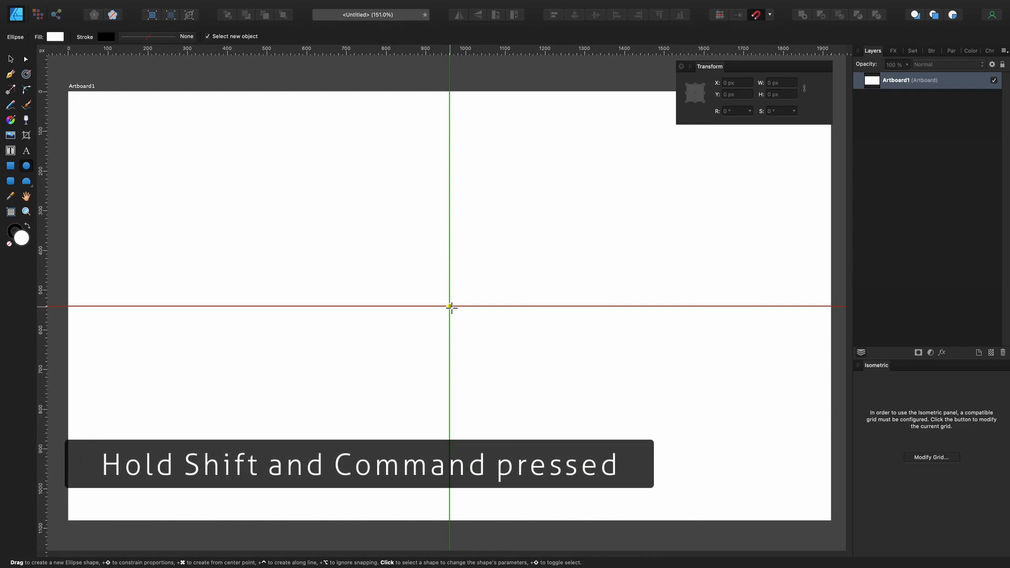
# - Draw a circle about 300 px in diameter centred on the artboard and fill it with black (000000)
pyautogui.moveTo(450, 307); pyautogui.dragTo(527, 351)
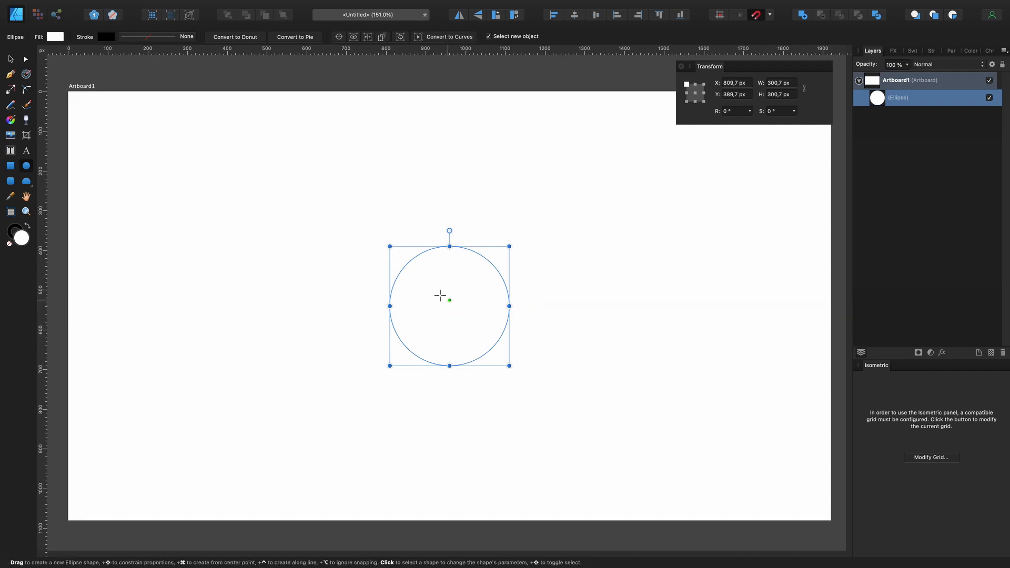
pyautogui.doubleClick(21, 239)
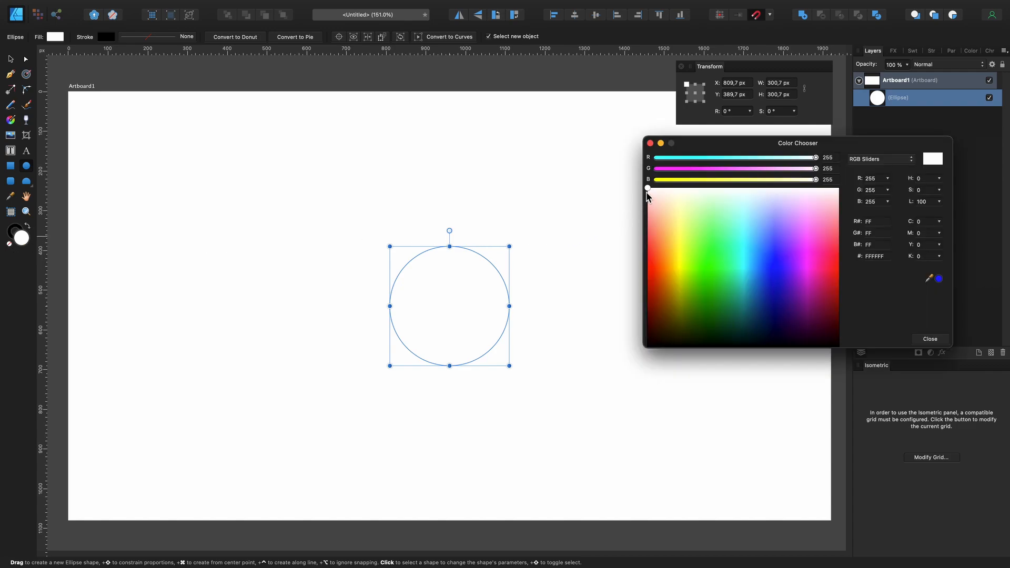
pyautogui.moveTo(648, 188); pyautogui.dragTo(817, 346)
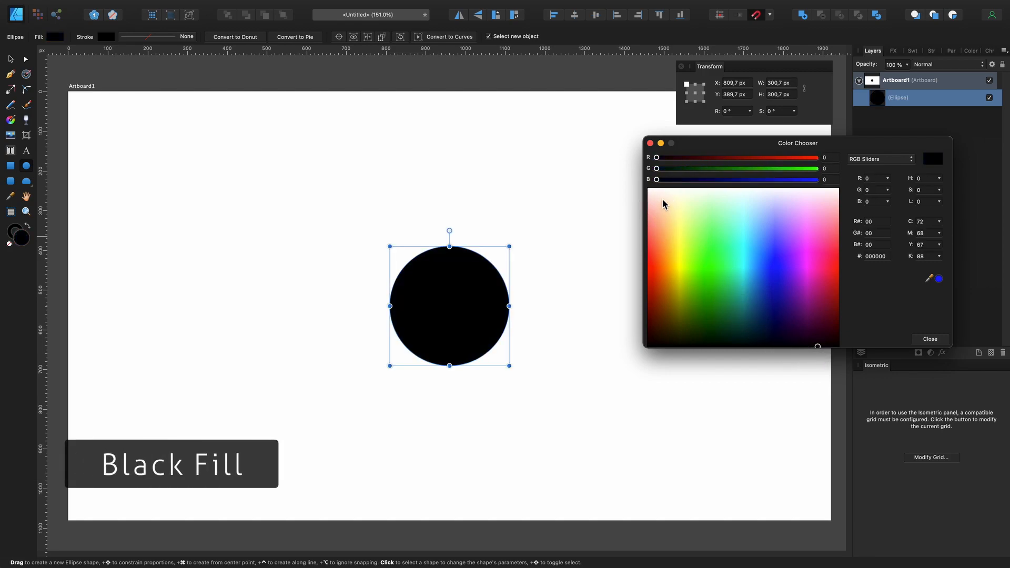
pyautogui.click(650, 144)
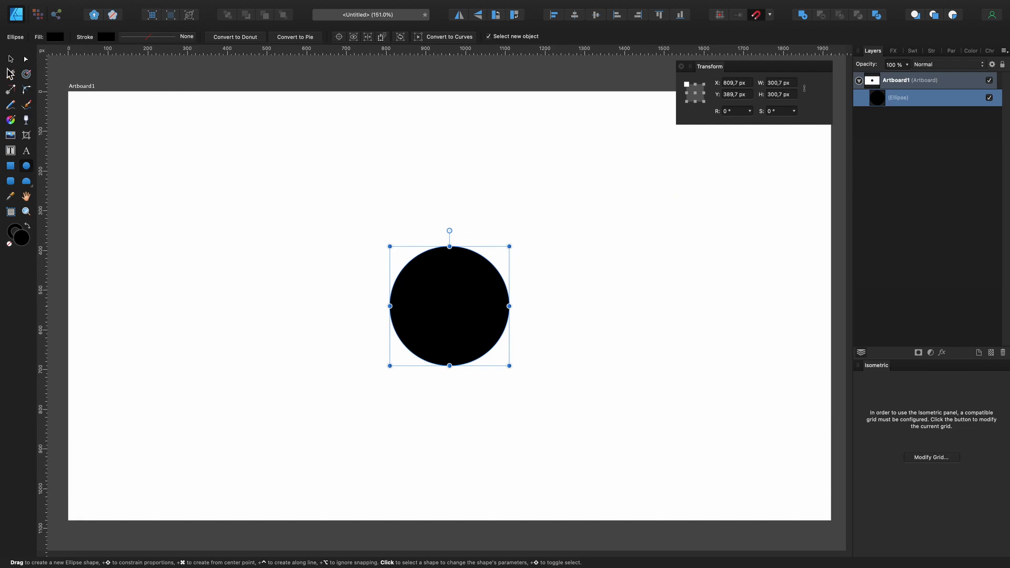
# - Draw a straight horizontal line about 400 px long with the Pen tool and a 2 pt stroke, starting just above the circle's top centre
pyautogui.click(10, 75)
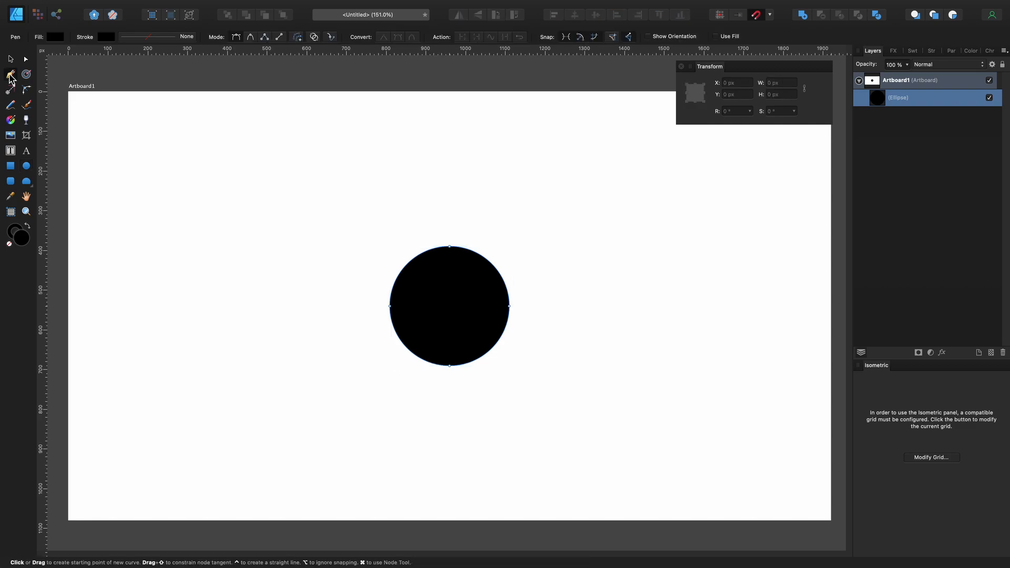
pyautogui.click(153, 38)
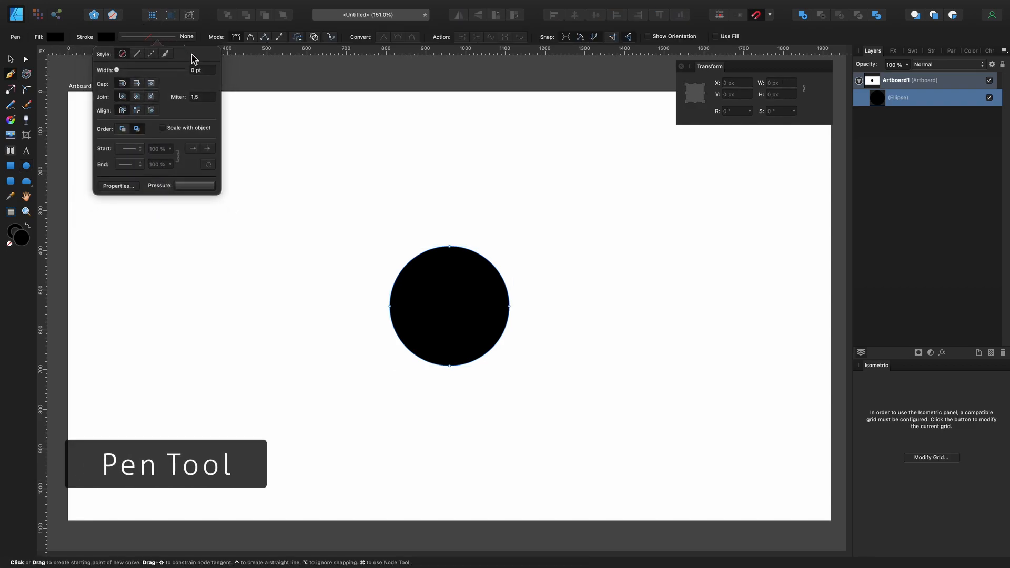
pyautogui.scroll(2, 209, 73)
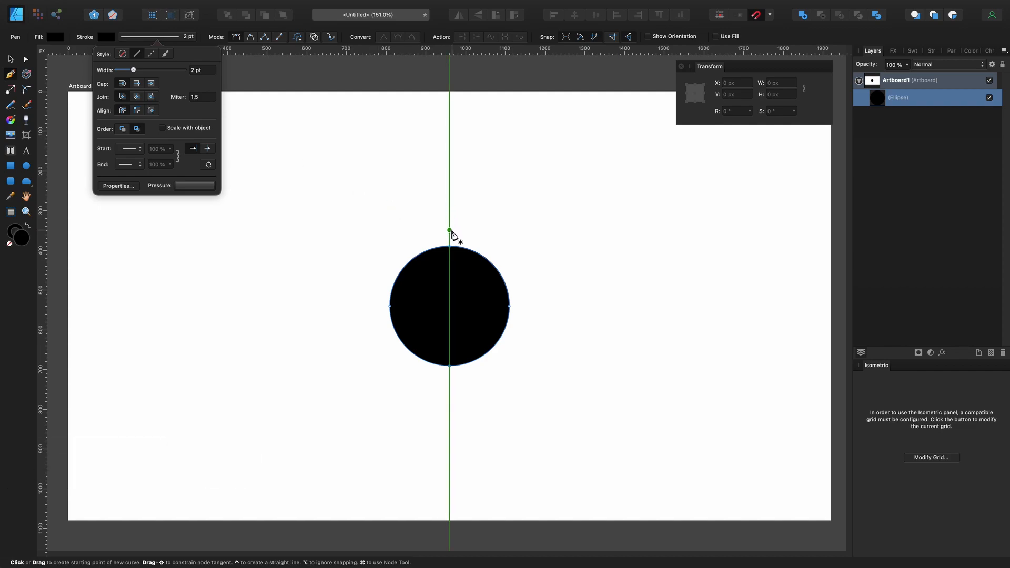
pyautogui.click(449, 229)
pyautogui.click(449, 230)
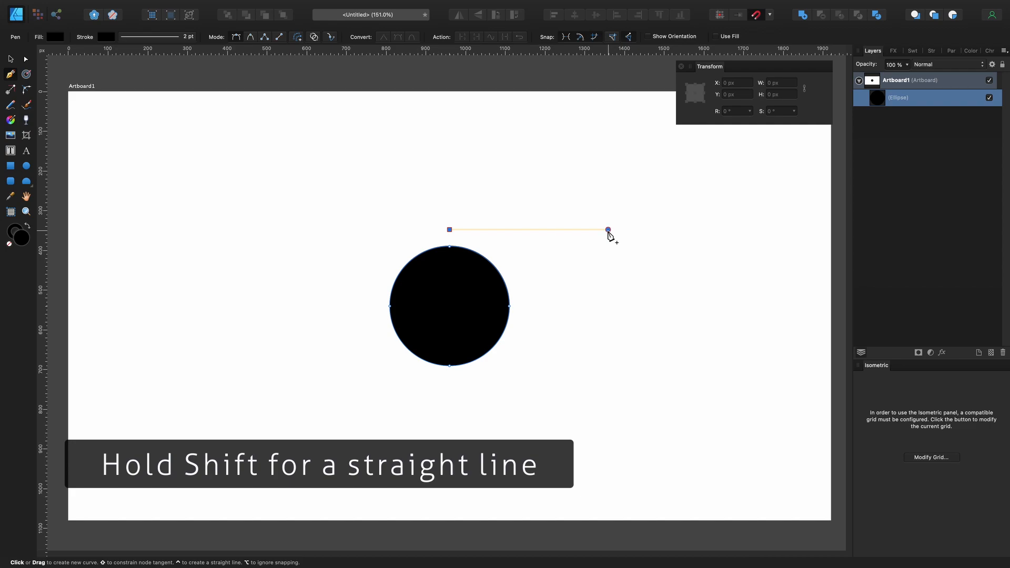
pyautogui.click(608, 230)
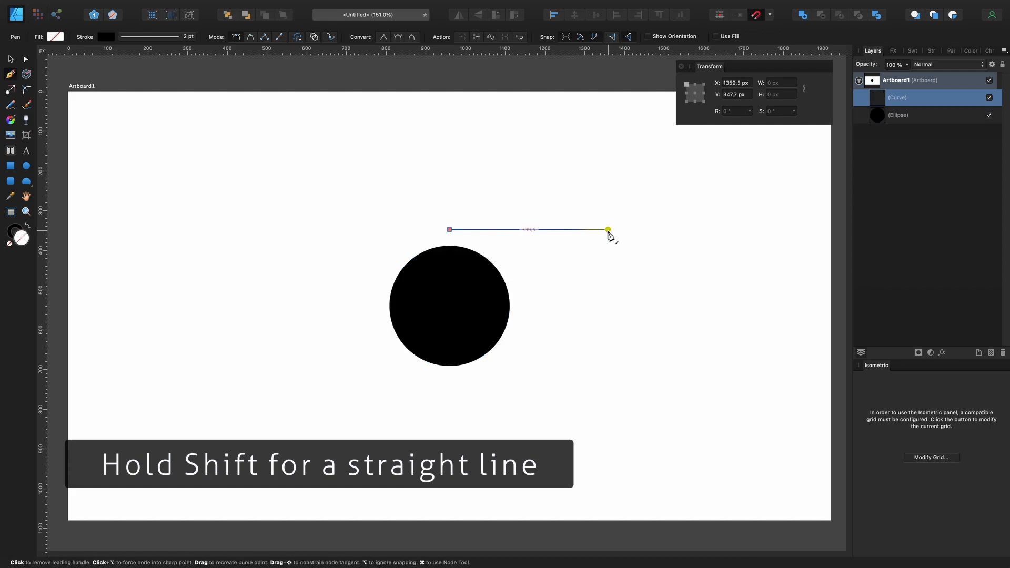
# - Show the line's transform origin and move it to the centre of the black circle
pyautogui.click(10, 61)
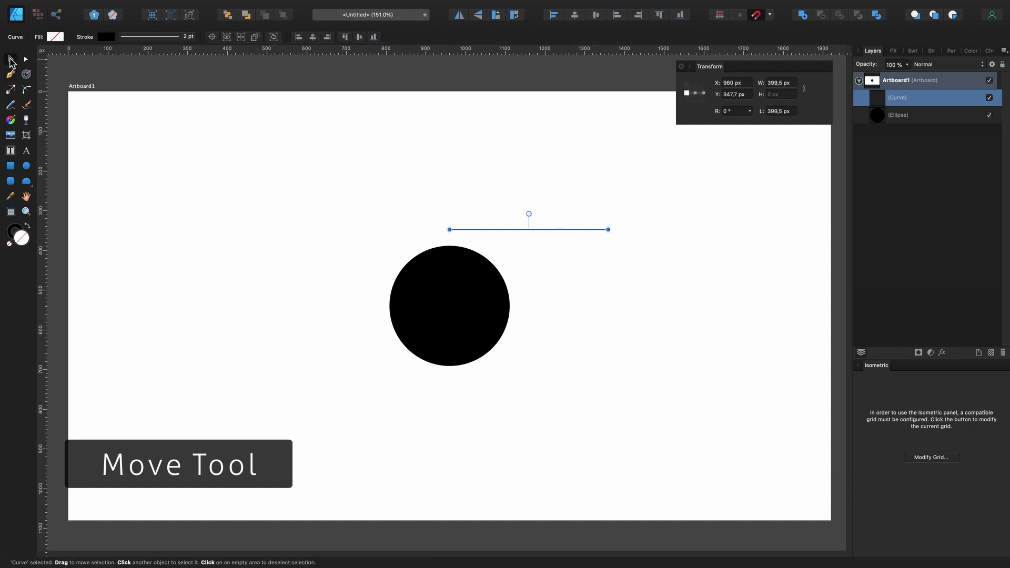
pyautogui.click(212, 37)
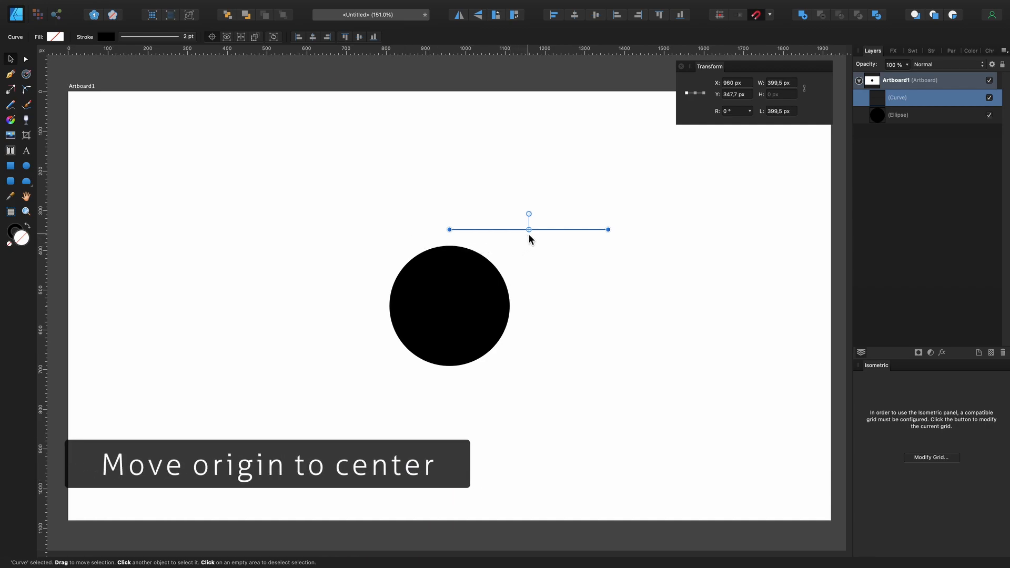
pyautogui.moveTo(530, 234); pyautogui.dragTo(451, 307)
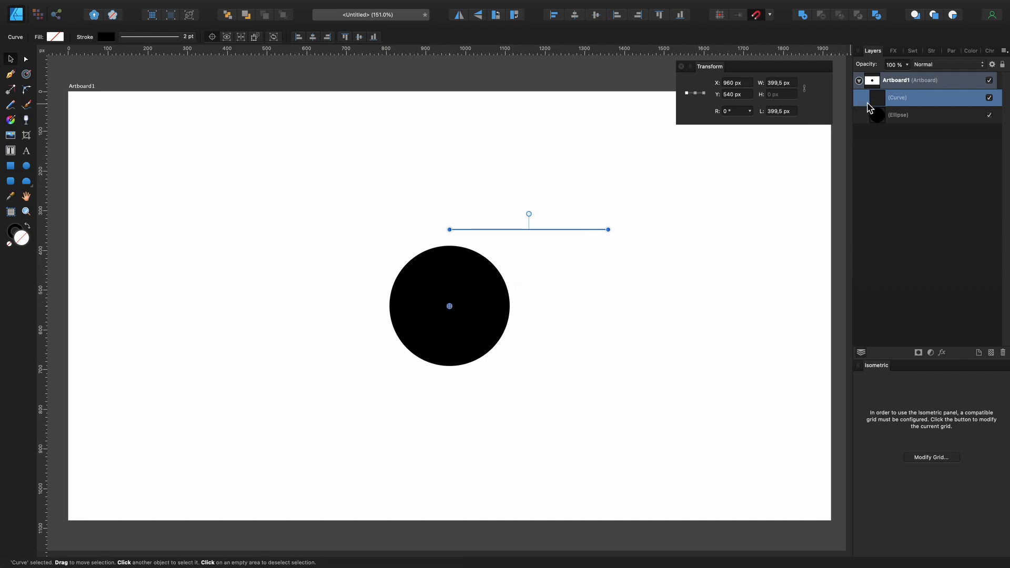
# - Duplicate the line and set the copy's rotation to -3° about the circle's centre
pyautogui.rightClick(896, 102)
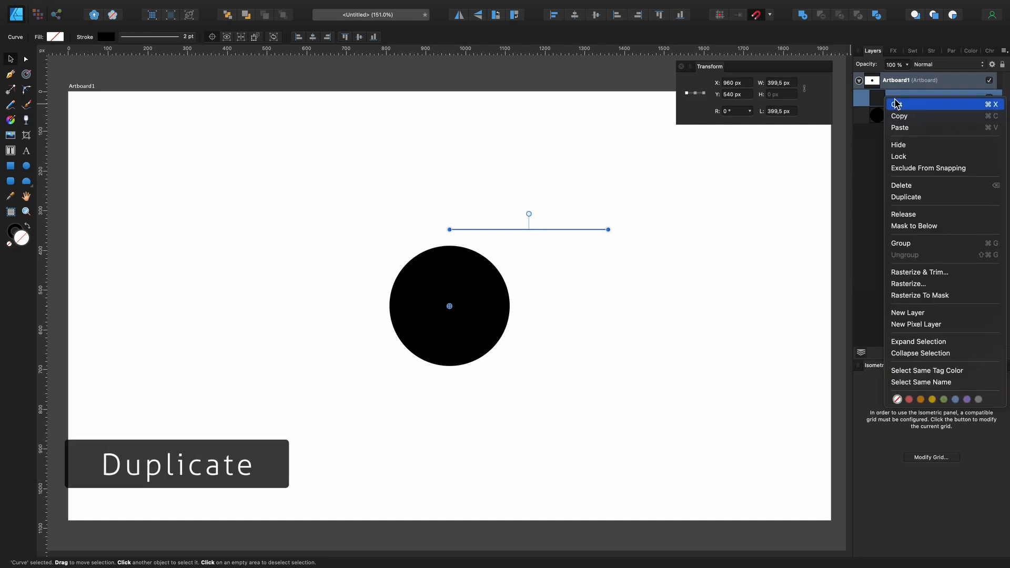
pyautogui.click(934, 202)
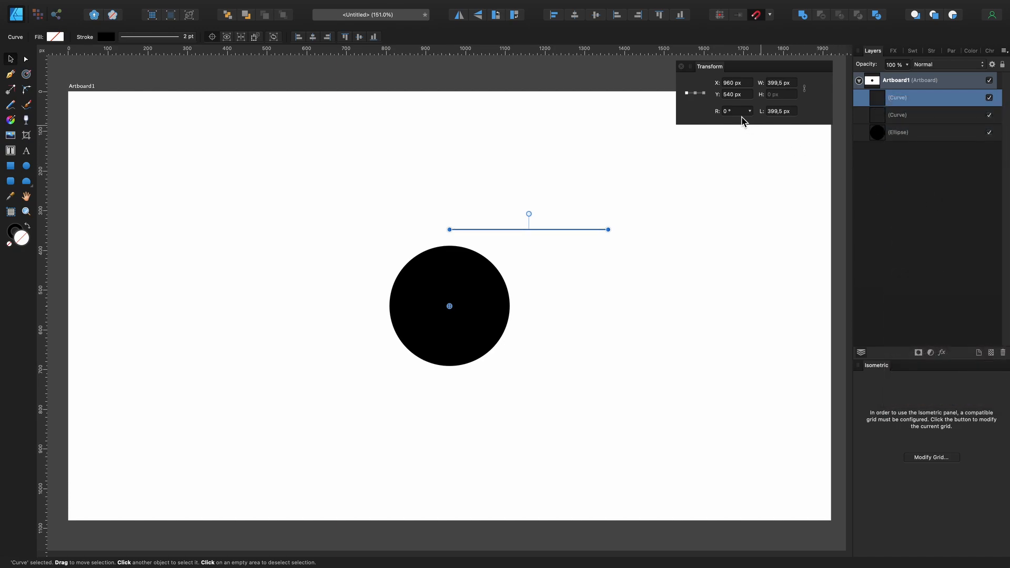
pyautogui.scroll(-1, 741, 115)
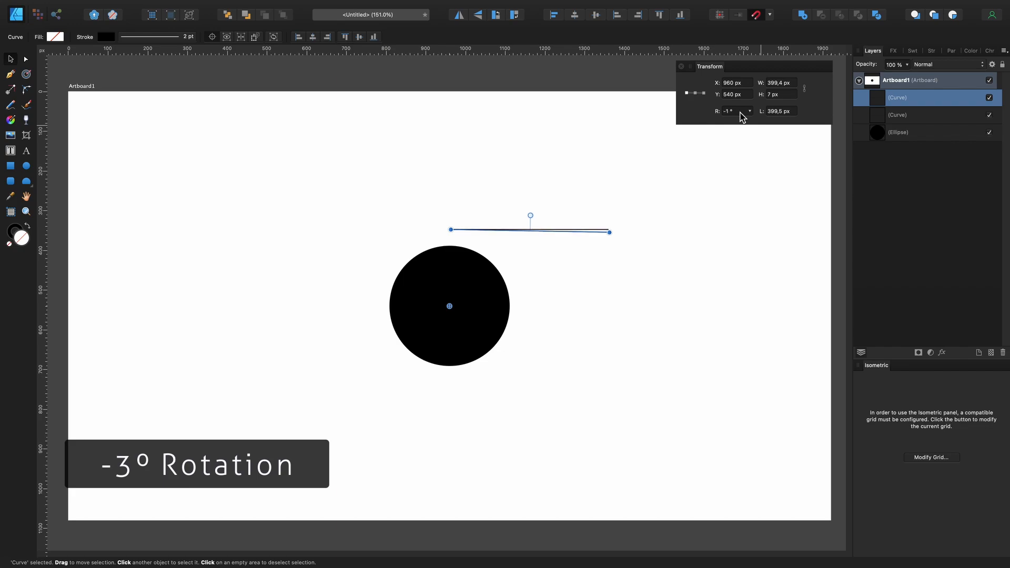
pyautogui.scroll(-1, 742, 116)
pyautogui.scroll(-1, 742, 115)
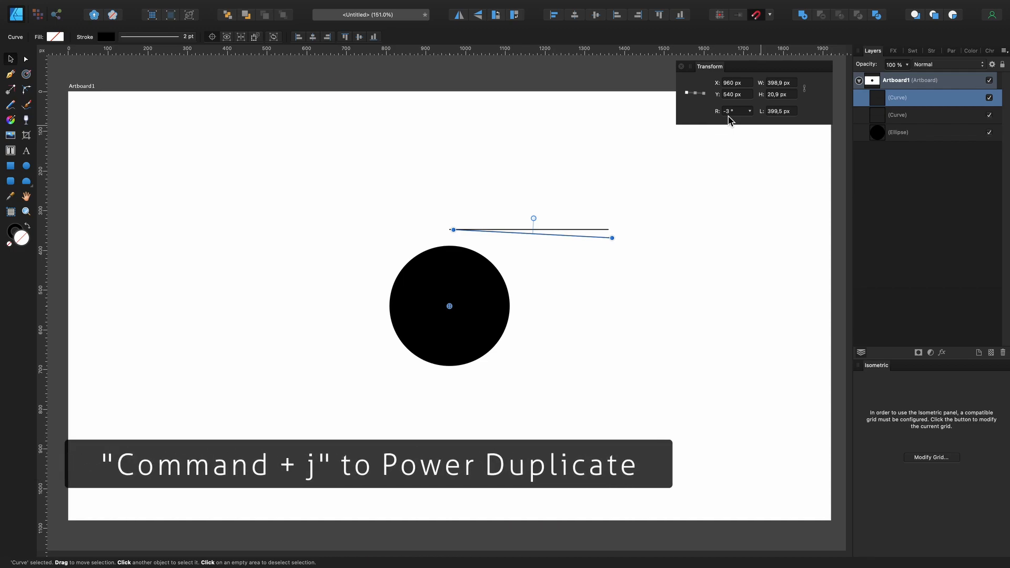
# - Power Duplicate the rotated line repeatedly until the fan spans half a turn, ending with a horizontal line below the circle, and deselect
pyautogui.press('alt')
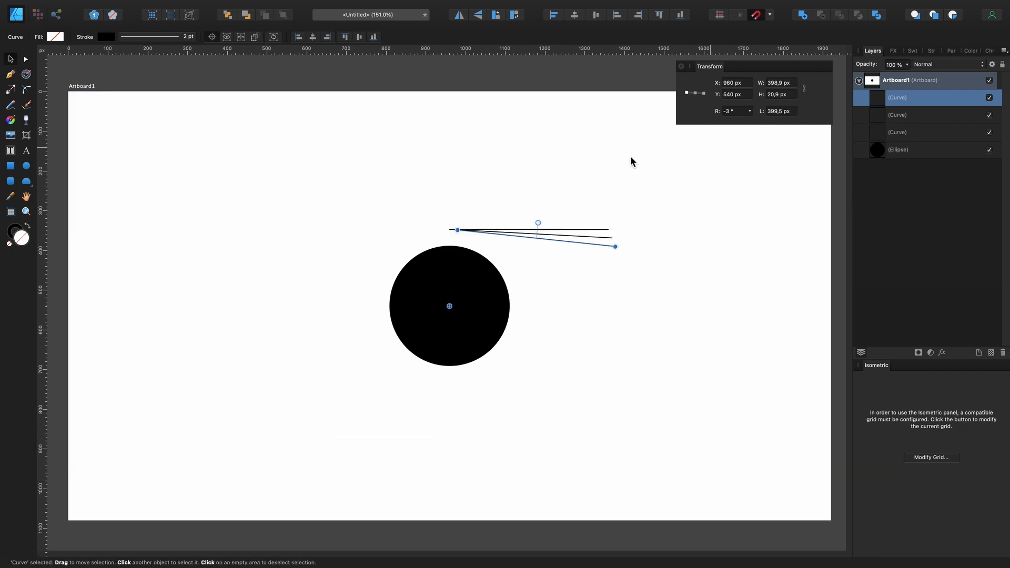
pyautogui.press('super+j')
pyautogui.press('super+j')
pyautogui.press('super+j')
pyautogui.press('super+j')
pyautogui.press('super+j')
pyautogui.press('super+j')
pyautogui.press('super+j')
pyautogui.press('super+j')
pyautogui.press('super+j')
pyautogui.press('super+j')
pyautogui.press('super+j')
pyautogui.press('super+j')
pyautogui.press('super+j')
pyautogui.press('super+j')
pyautogui.press('super+j')
pyautogui.press('super+j')
pyautogui.press('super+j')
pyautogui.press('super+j')
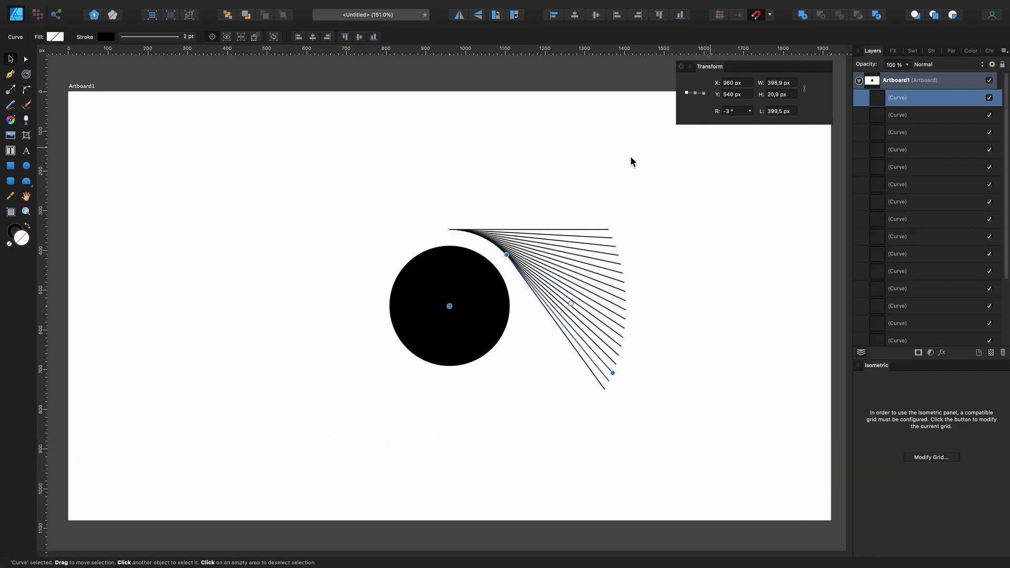
pyautogui.press('super+j')
pyautogui.press('super+j')
pyautogui.press('super+j')
pyautogui.press('super+j')
pyautogui.press('super+j')
pyautogui.press('super+j')
pyautogui.press('super+j')
pyautogui.press('super+j')
pyautogui.press('super+j')
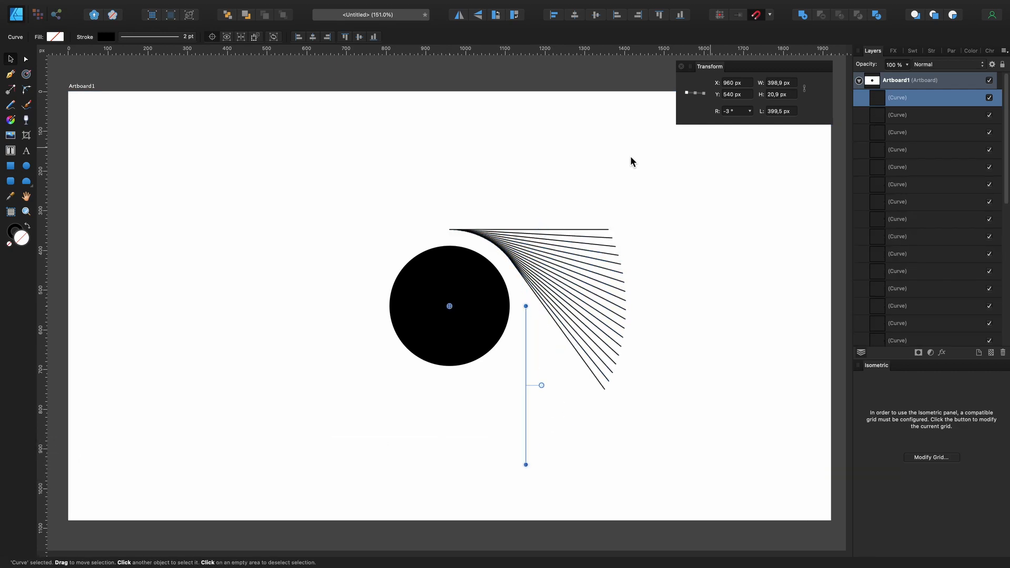
pyautogui.press('super+j')
pyautogui.press('super+j')
pyautogui.press('super+j')
pyautogui.press('super+j')
pyautogui.press('super+j')
pyautogui.press('super+j')
pyautogui.press('super+j')
pyautogui.press('super+j')
pyautogui.press('super+j')
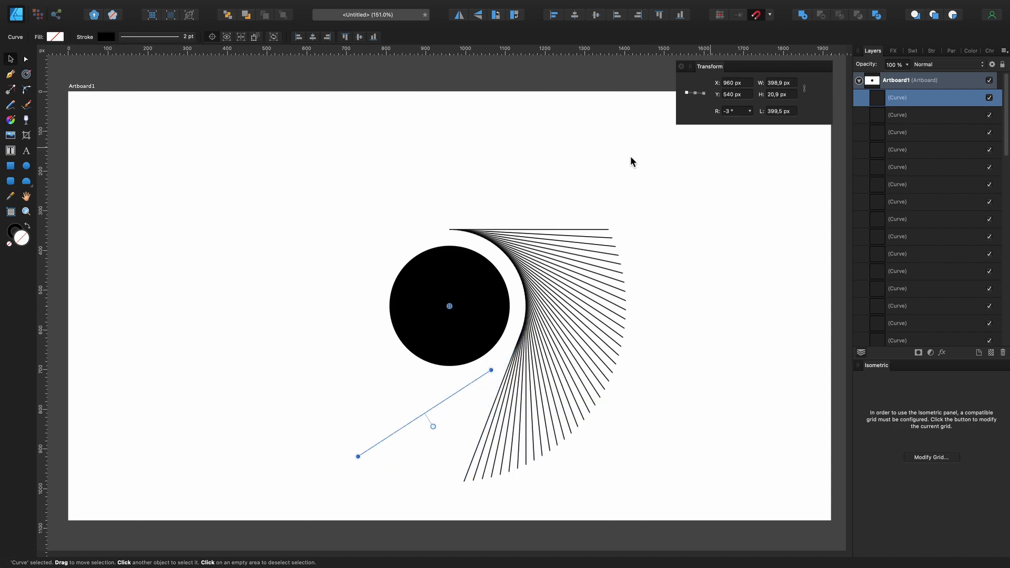
pyautogui.press('super+j')
pyautogui.press('super+j')
pyautogui.press('super+j')
pyautogui.press('super+j')
pyautogui.press('super+j')
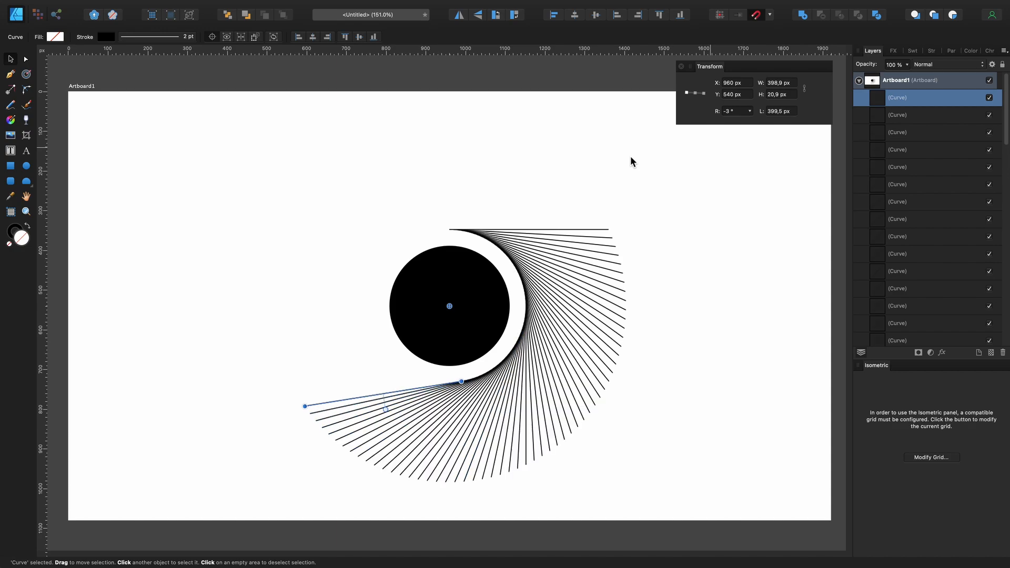
pyautogui.press('super+j')
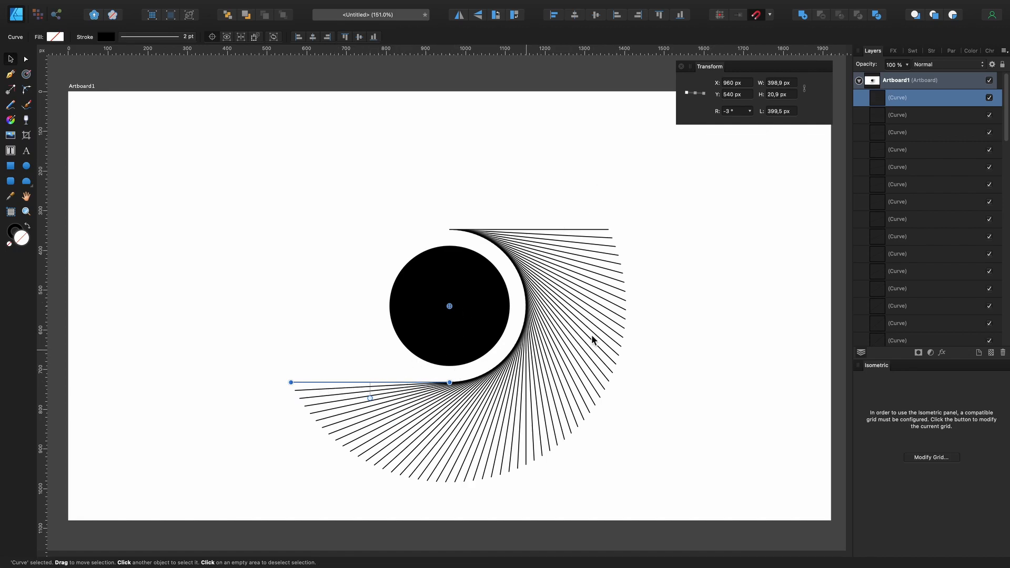
pyautogui.click(701, 304)
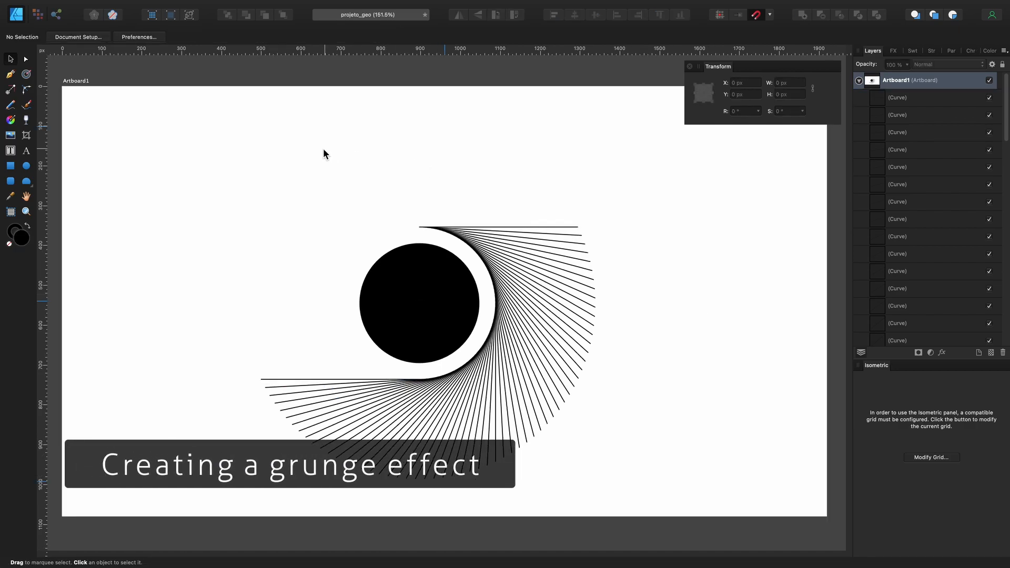
# - Group the circle with all the lines and move the group about 100 px up and slightly to the right
pyautogui.moveTo(214, 144); pyautogui.dragTo(655, 489)
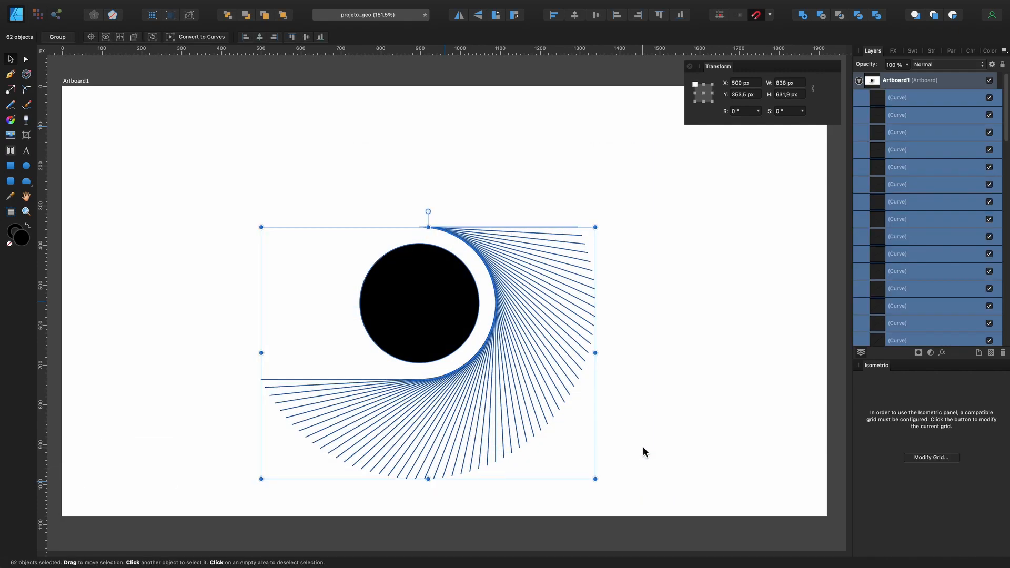
pyautogui.rightClick(558, 231)
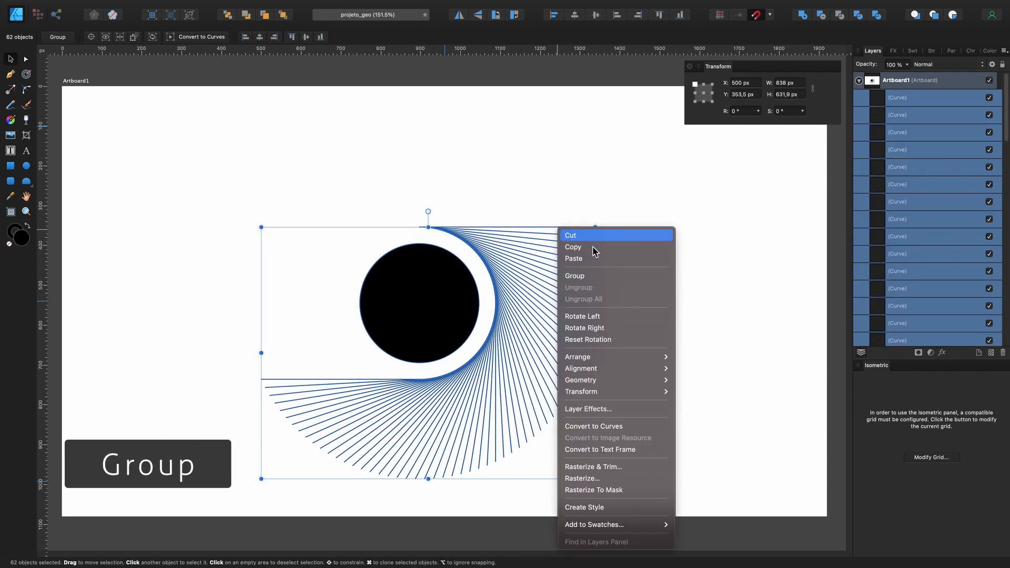
pyautogui.click(635, 276)
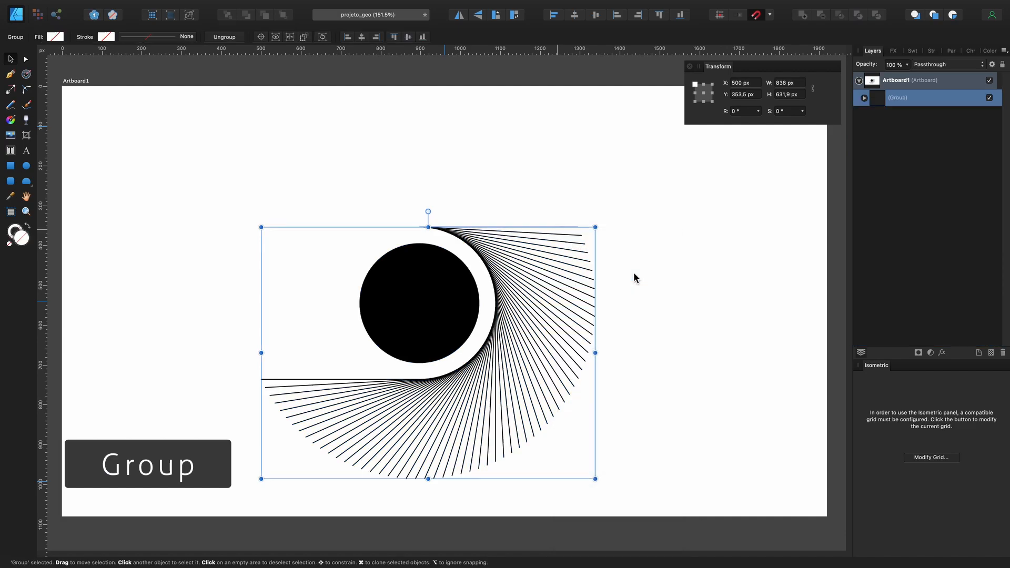
pyautogui.moveTo(433, 305); pyautogui.dragTo(443, 265)
pyautogui.click(653, 270)
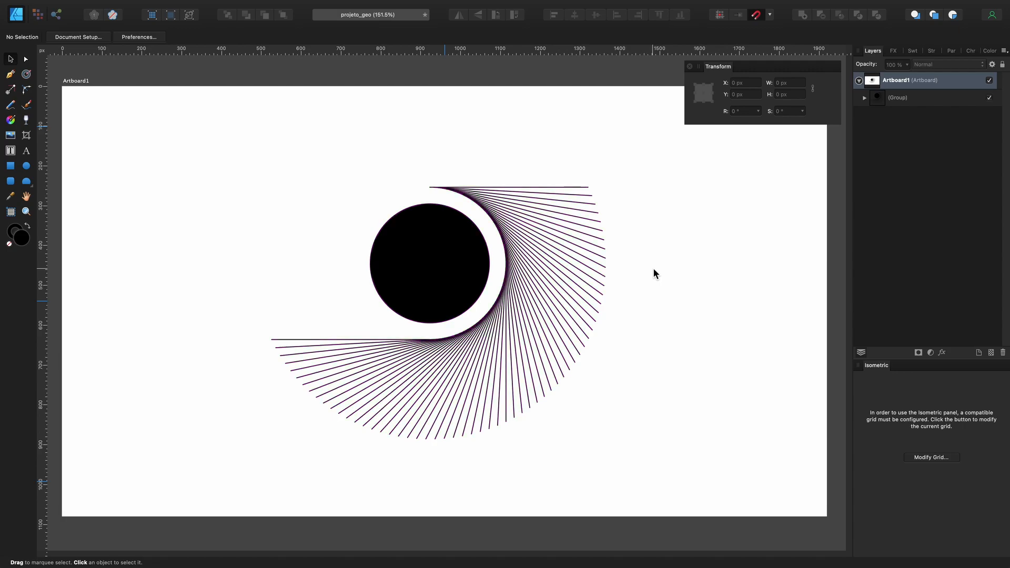
# - Draw a 1920 × 1080 px rectangle covering the whole artboard and fill it with cream (RGB 255, 242, 223)
pyautogui.click(12, 167)
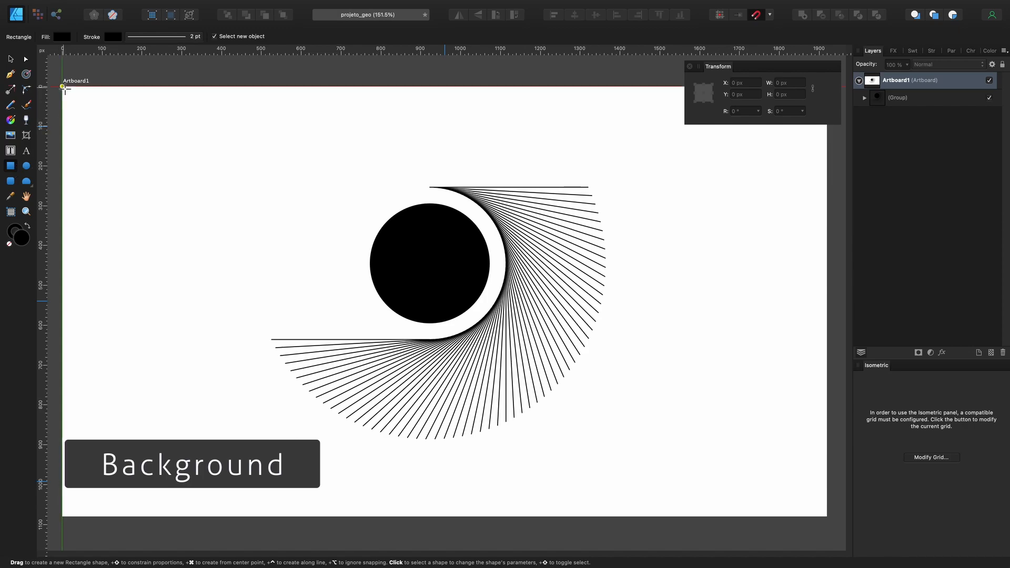
pyautogui.moveTo(63, 86); pyautogui.dragTo(826, 517)
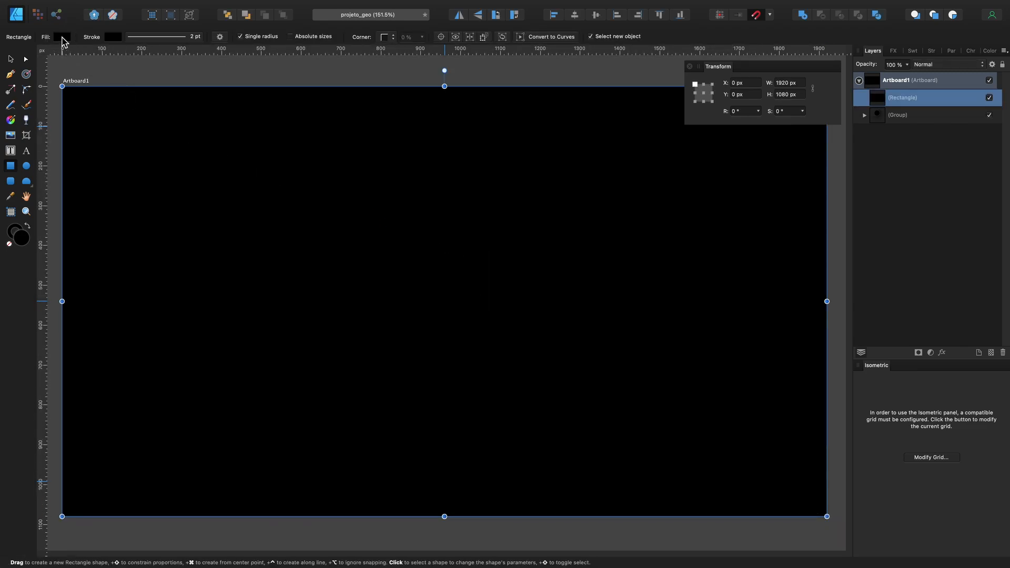
pyautogui.click(62, 37)
pyautogui.click(71, 112)
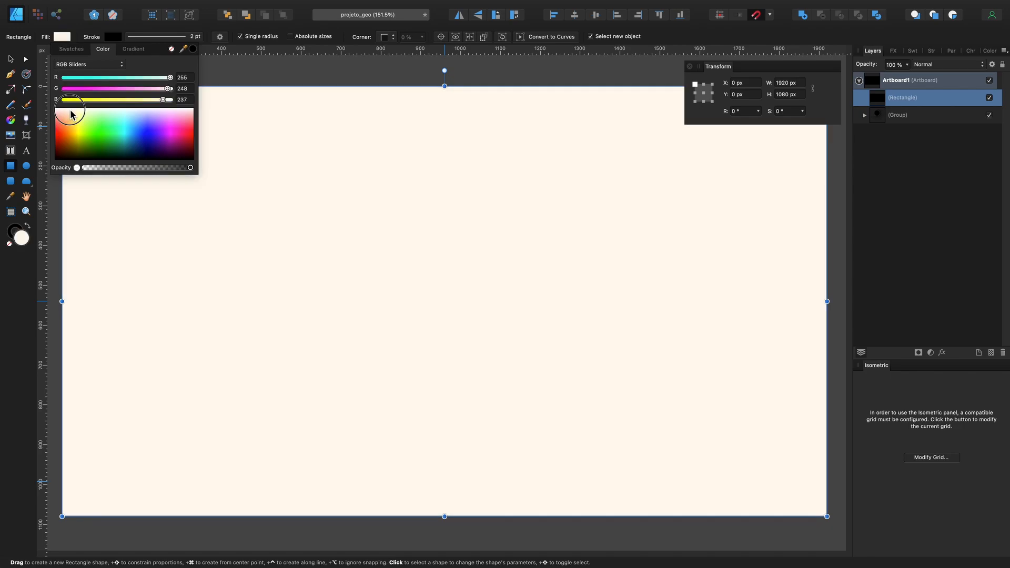
pyautogui.moveTo(72, 114); pyautogui.dragTo(71, 114)
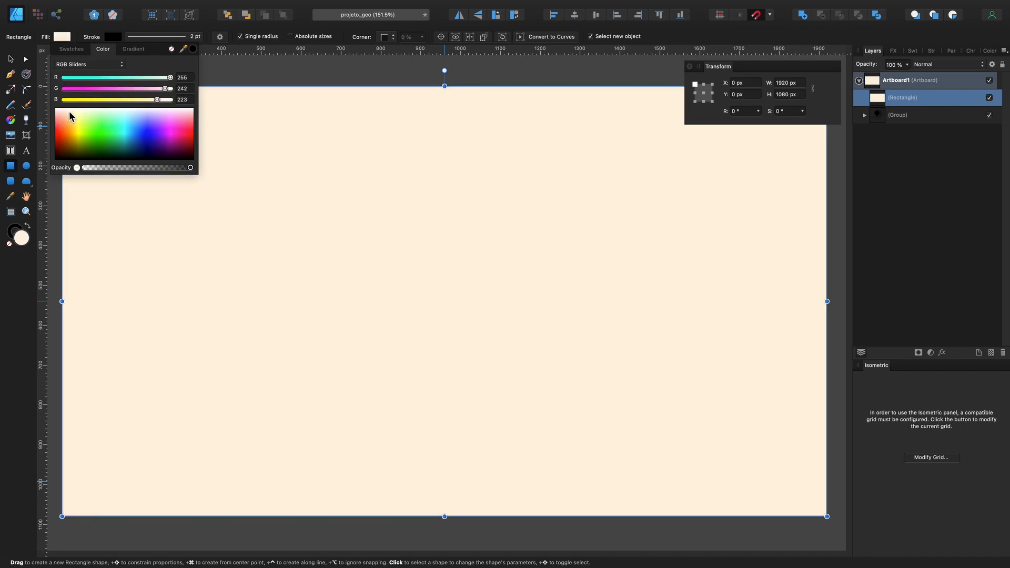
pyautogui.click(242, 73)
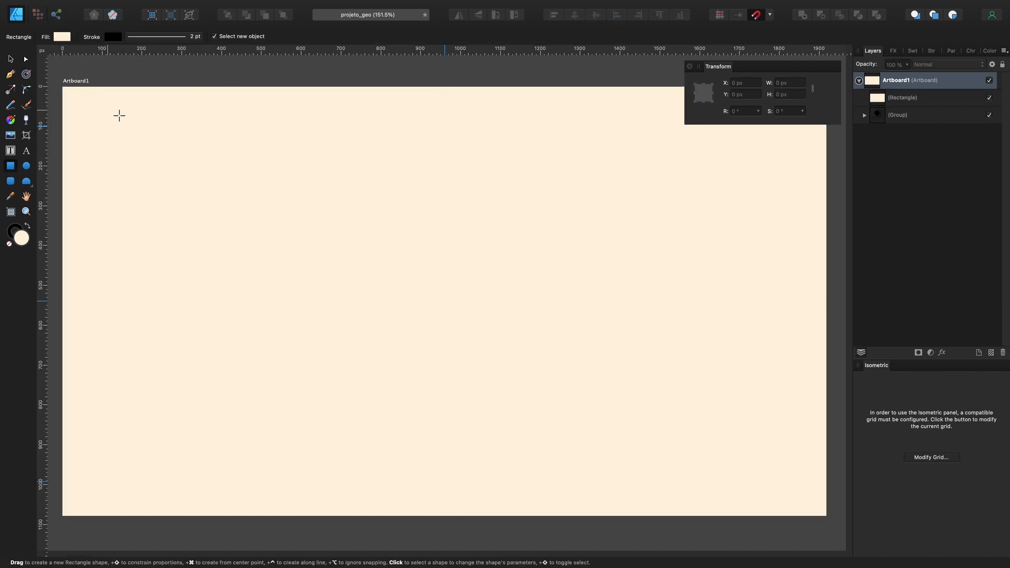
# - Send the cream background rectangle to the back, behind the grouped artwork
pyautogui.click(143, 120)
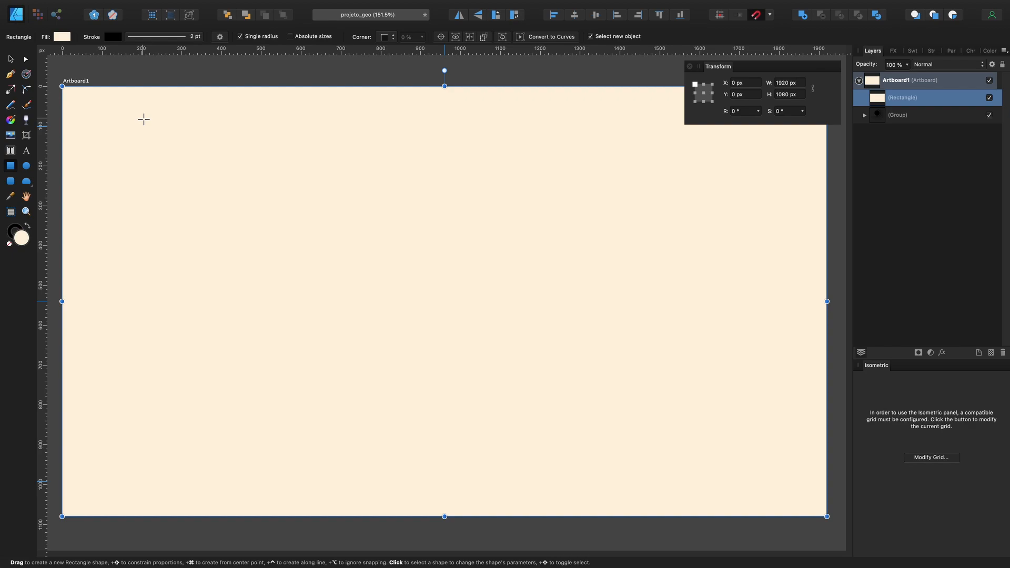
pyautogui.rightClick(253, 135)
pyautogui.moveTo(356, 258)
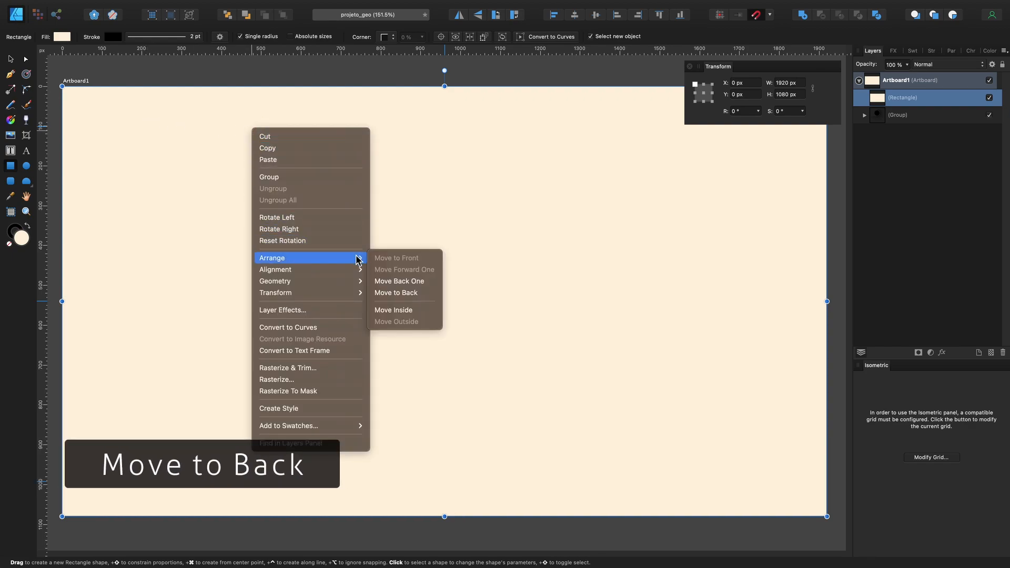
pyautogui.click(436, 298)
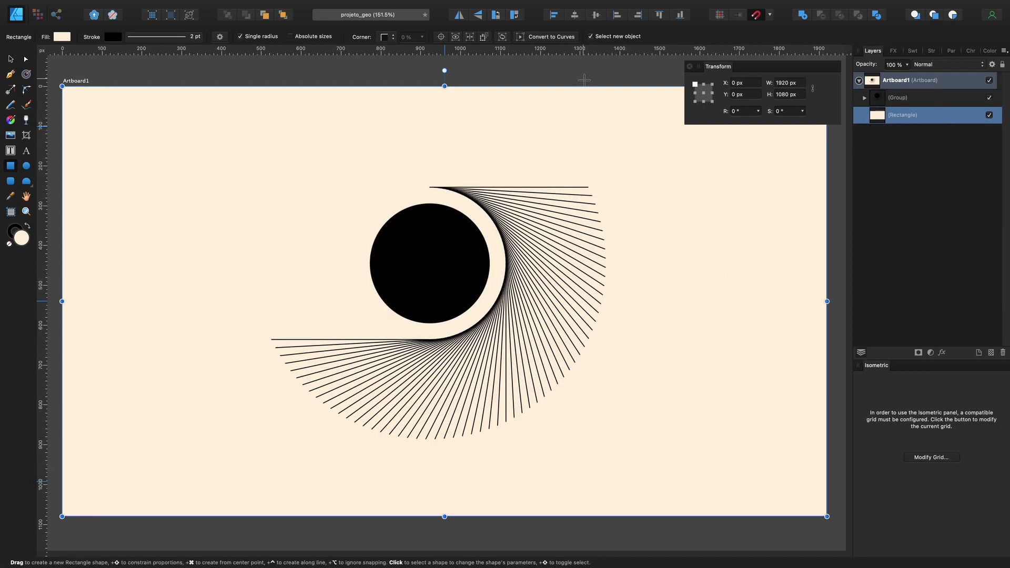
# - Place the Paint Roller 12 texture from the Paint Roller Textures assets over the whole artboard as the top layer
pyautogui.press('Escape')
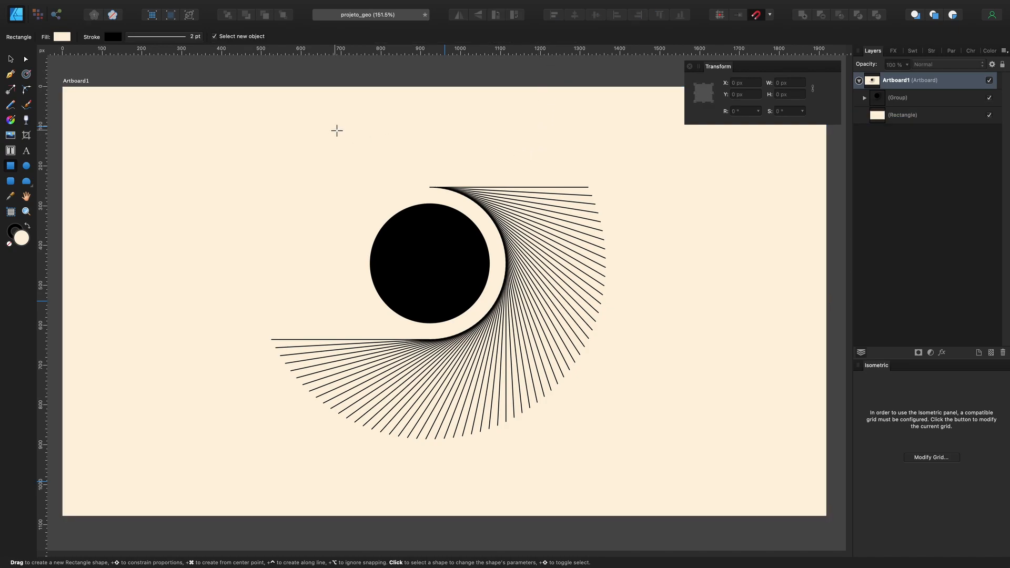
pyautogui.moveTo(284, 10)
pyautogui.click(236, 7)
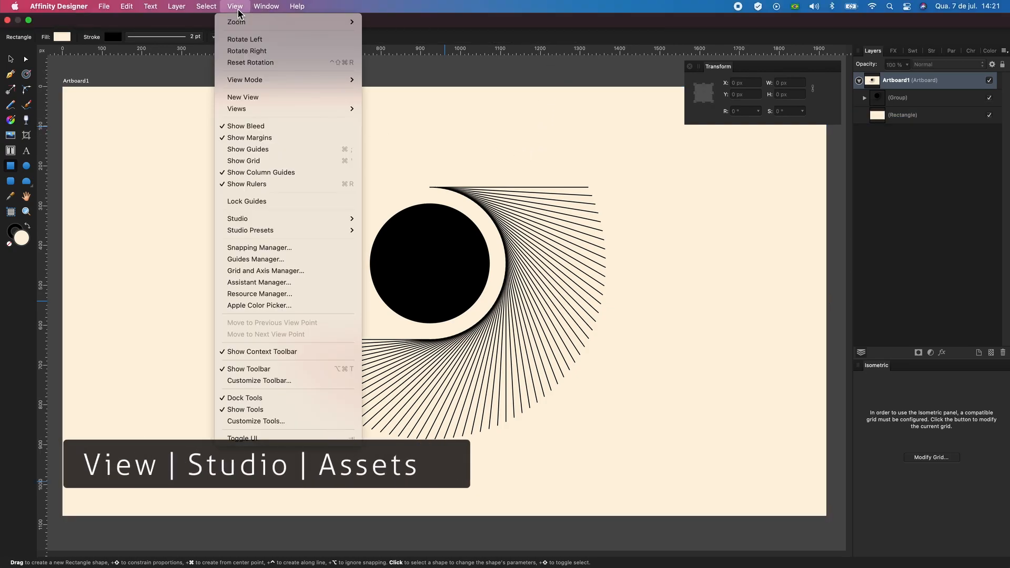
pyautogui.moveTo(313, 220)
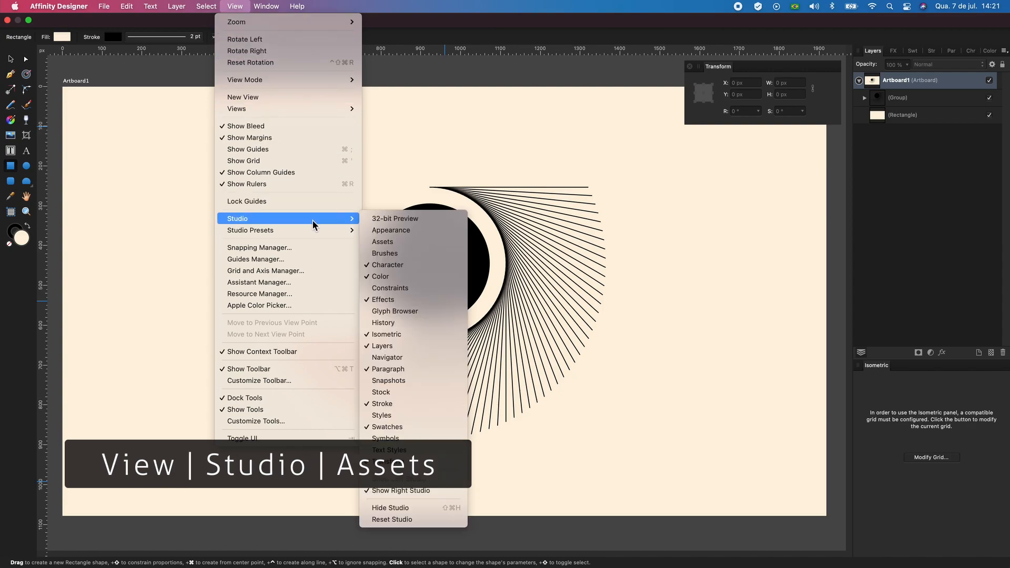
pyautogui.click(447, 245)
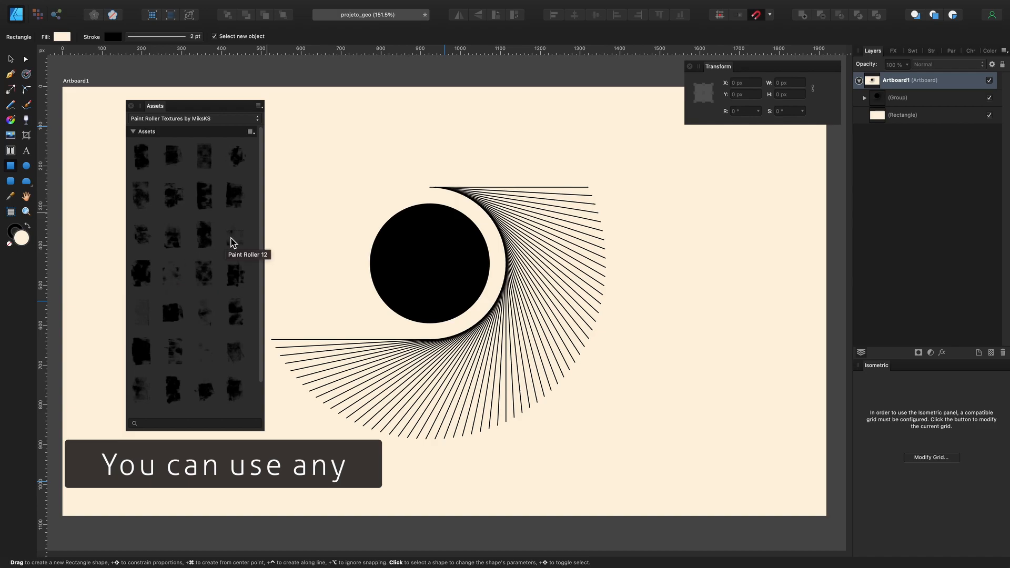
pyautogui.moveTo(232, 240)
pyautogui.mouseDown()
pyautogui.moveTo(315, 248)
pyautogui.moveTo(428, 293)
pyautogui.moveTo(409, 314)
pyautogui.moveTo(406, 380)
pyautogui.moveTo(419, 333)
pyautogui.moveTo(525, 322)
pyautogui.moveTo(301, 312)
pyautogui.moveTo(342, 334)
pyautogui.moveTo(353, 319)
pyautogui.mouseUp()
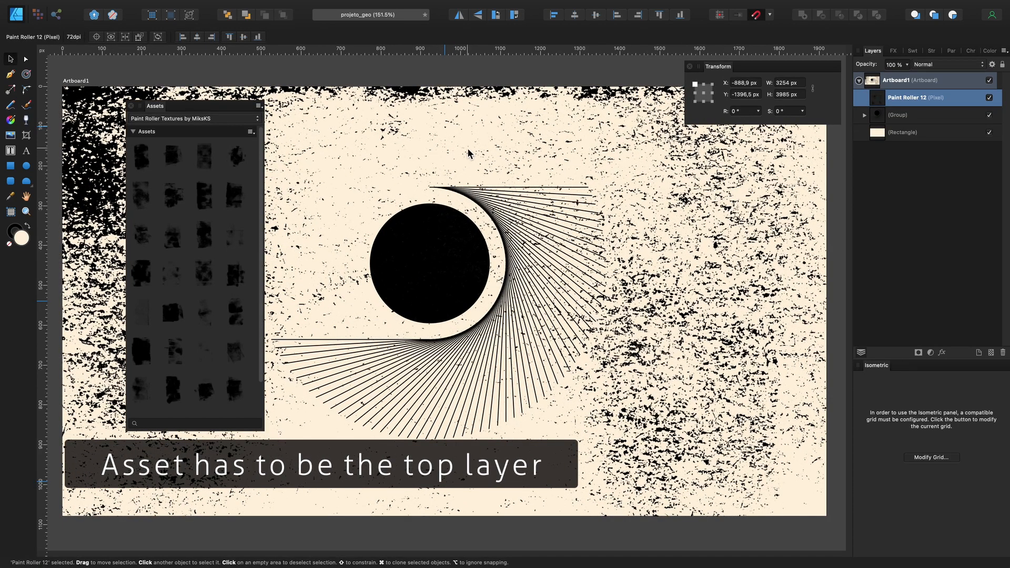
# - Set the Paint Roller 12 texture's blend mode to Divide and close the asset library
pyautogui.click(925, 64)
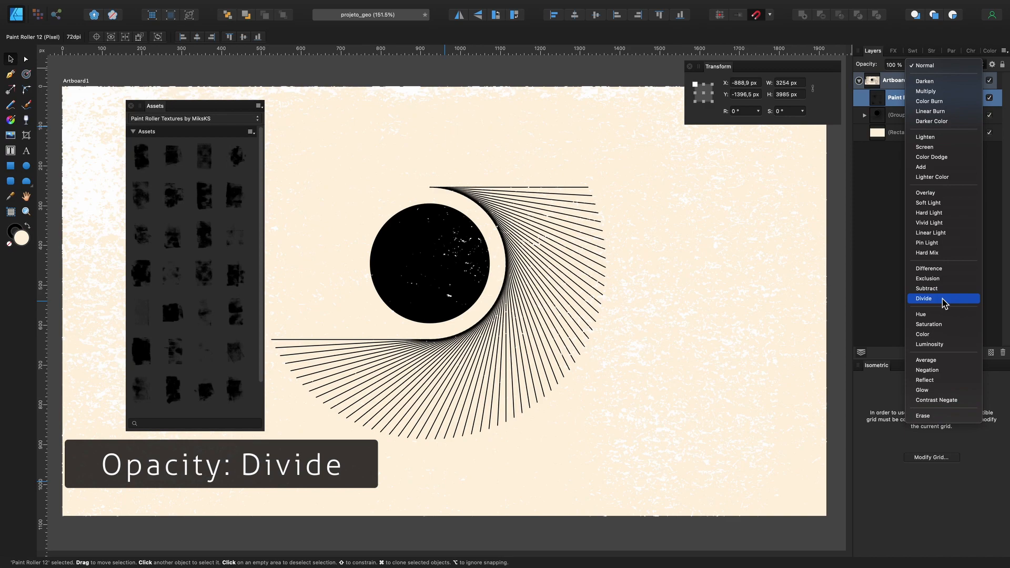
pyautogui.click(944, 304)
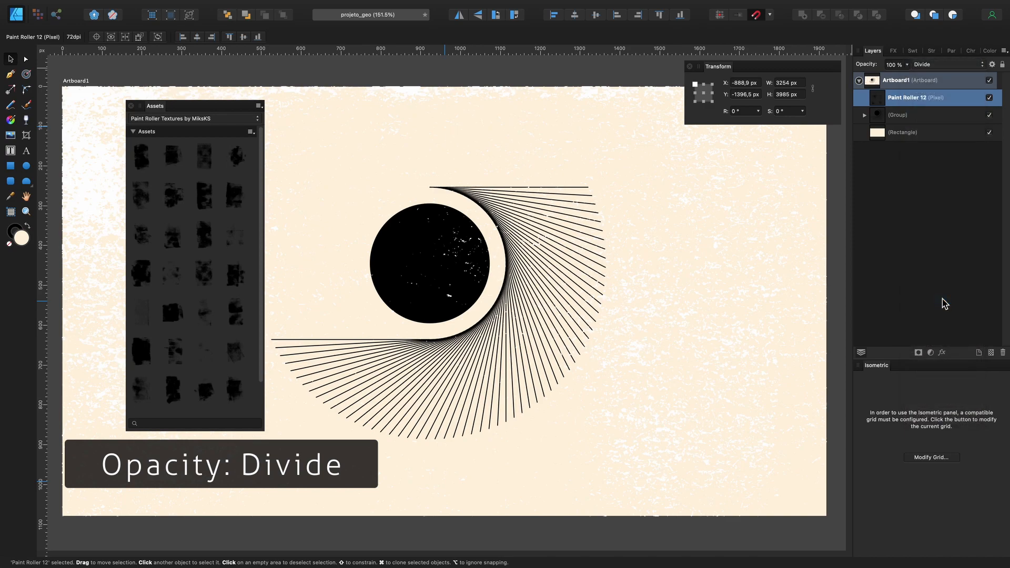
pyautogui.click(133, 107)
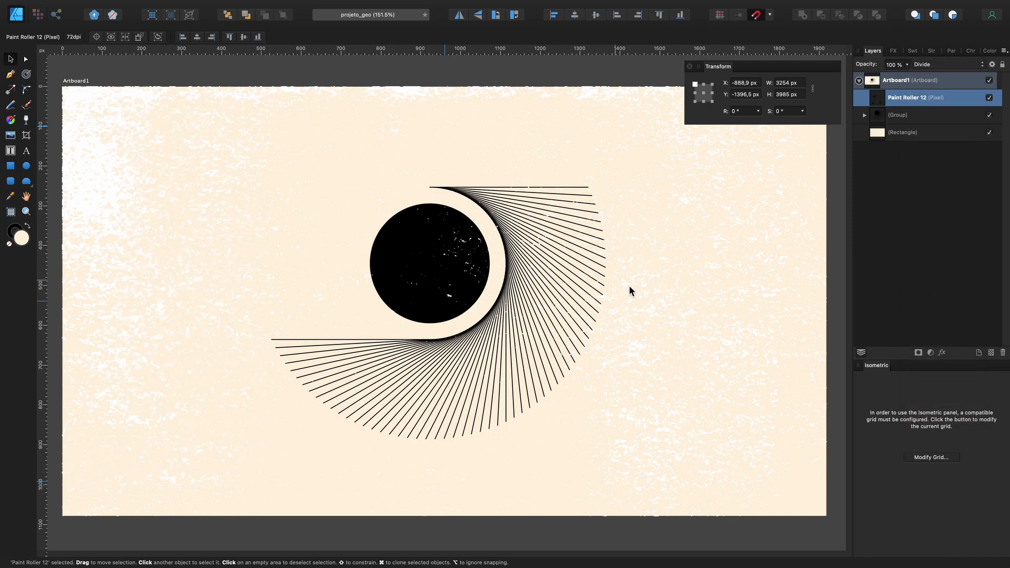